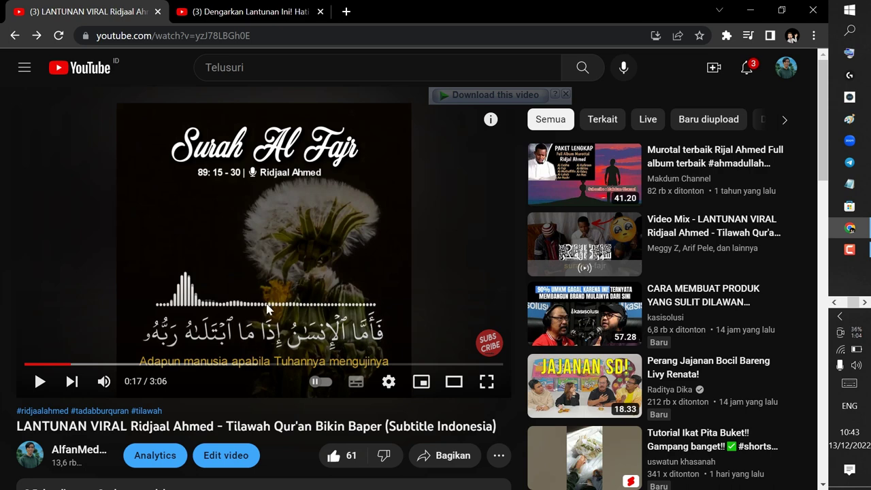
- Open quran.com in a new browser tab
{"action": "left_click", "coordinate": [243, 13]}
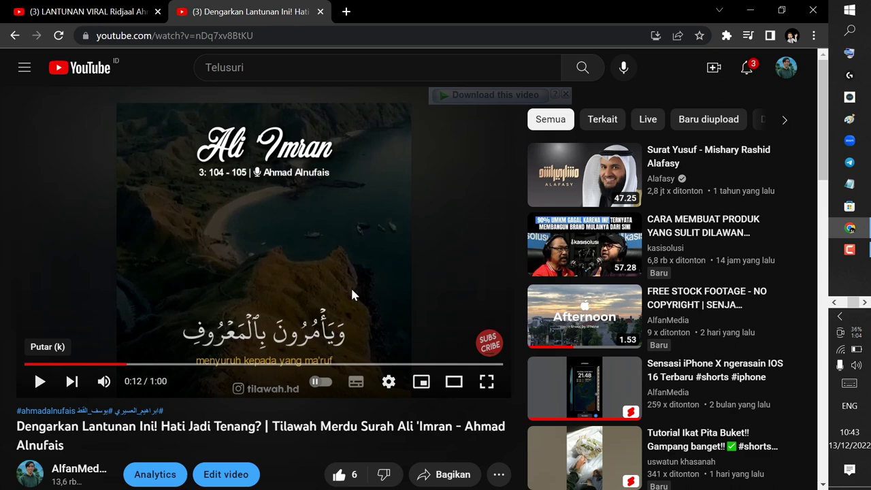
{"action": "left_click", "coordinate": [348, 11]}
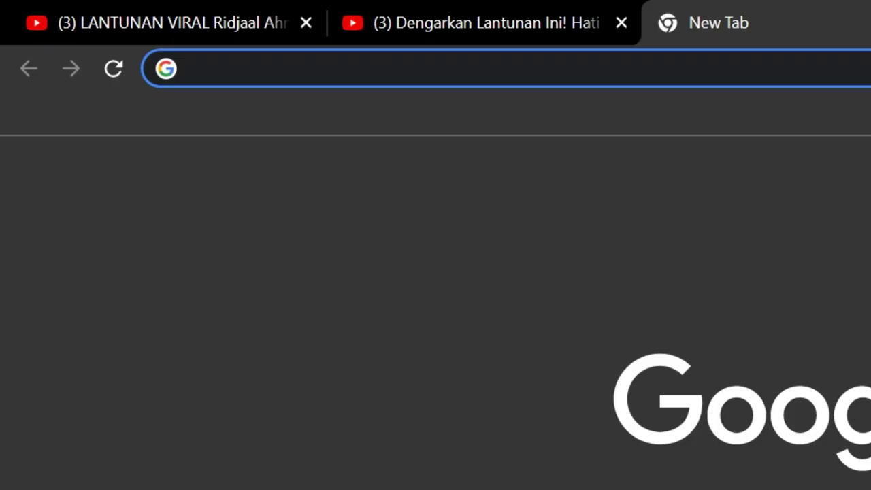
{"action": "type", "text": "quran"}
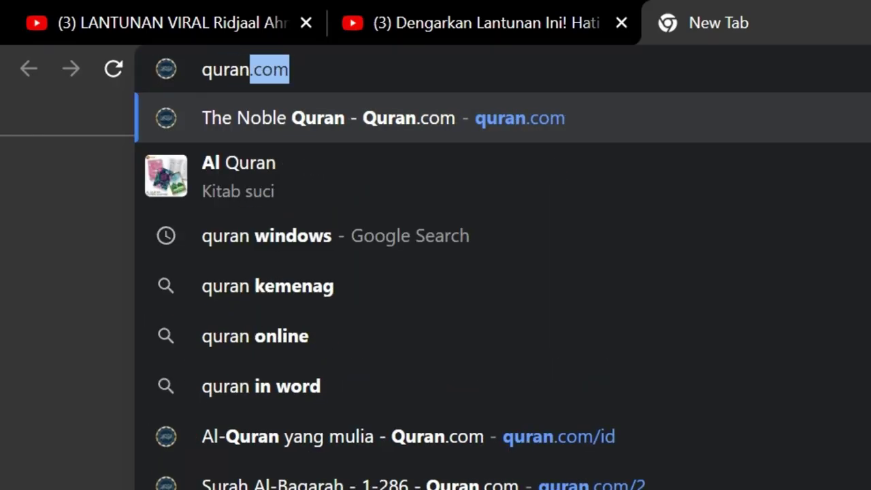
{"action": "type", "text": ".com"}
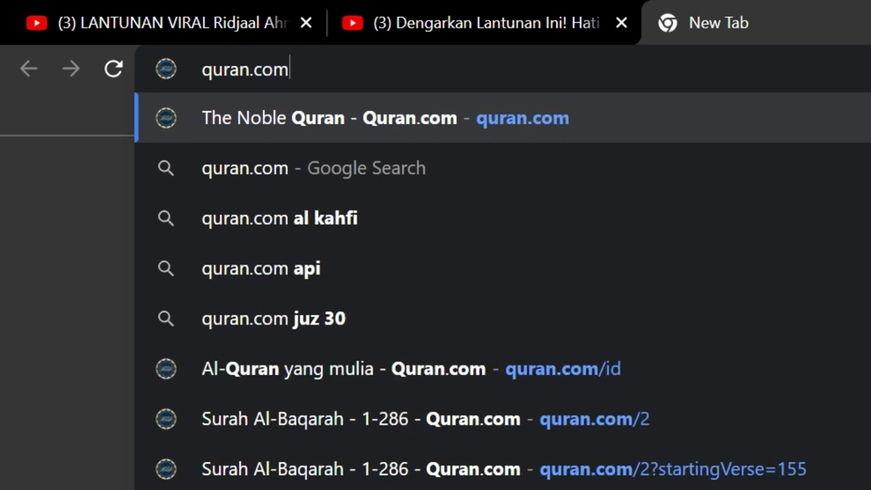
{"action": "key", "text": "Return"}
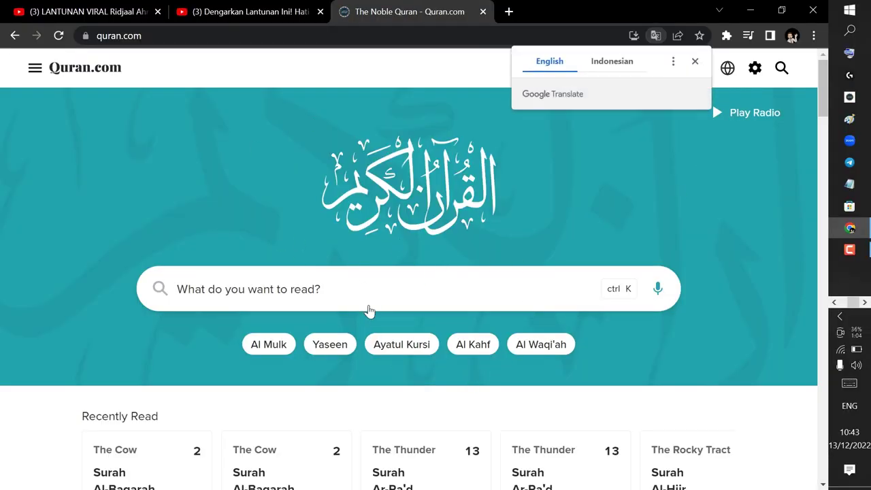
- Dismiss the page translation prompt and open Surah Al-Baqarah from the surah list
{"action": "scroll", "coordinate": [463, 307], "scroll_direction": "down", "scroll_amount": 6}
{"action": "scroll", "coordinate": [462, 305], "scroll_direction": "down", "scroll_amount": 4}
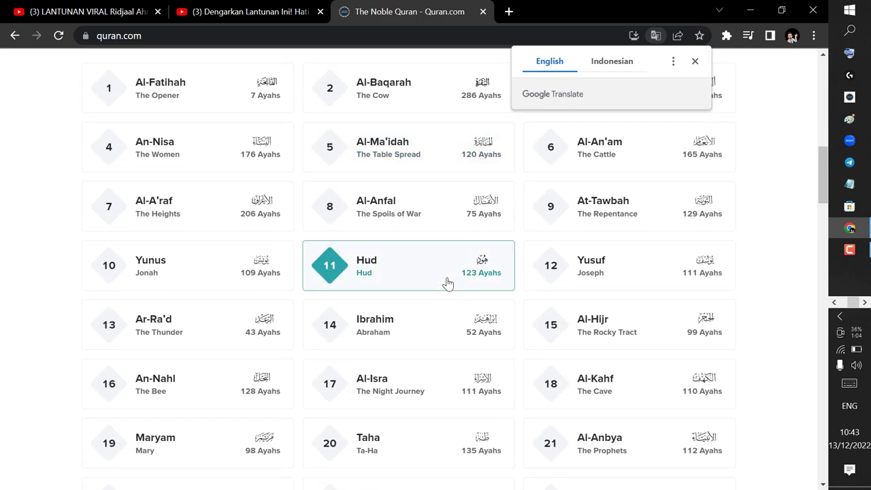
{"action": "scroll", "coordinate": [708, 236], "scroll_direction": "up", "scroll_amount": 2}
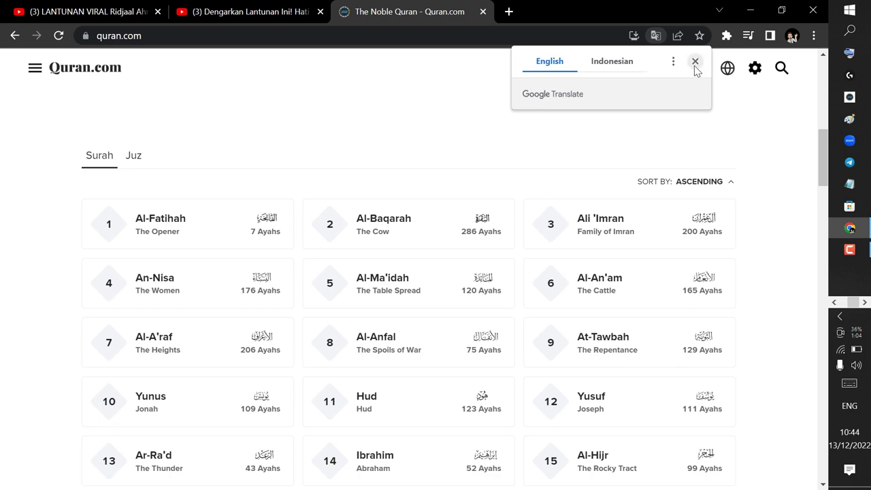
{"action": "left_click", "coordinate": [695, 61]}
{"action": "scroll", "coordinate": [765, 181], "scroll_direction": "up", "scroll_amount": 2}
{"action": "scroll", "coordinate": [690, 251], "scroll_direction": "up", "scroll_amount": 5}
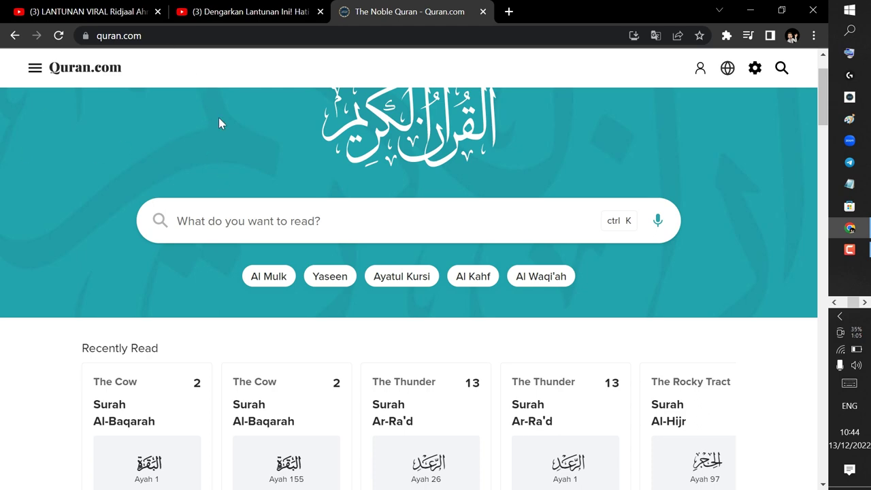
{"action": "scroll", "coordinate": [129, 199], "scroll_direction": "down", "scroll_amount": 8}
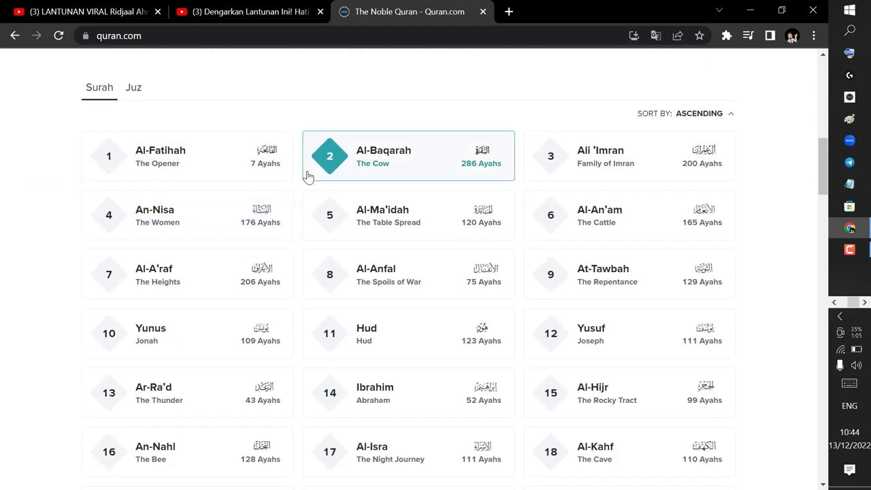
{"action": "left_click", "coordinate": [400, 170]}
- Find verse 2:2 and review the Quran font style and size options in the site's settings
{"action": "scroll", "coordinate": [680, 324], "scroll_direction": "down", "scroll_amount": 3}
{"action": "scroll", "coordinate": [695, 325], "scroll_direction": "down", "scroll_amount": 3}
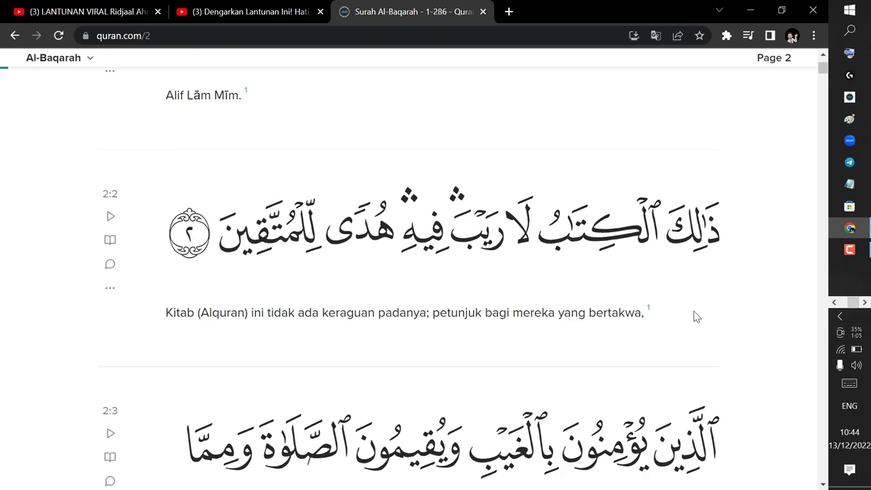
{"action": "scroll", "coordinate": [701, 303], "scroll_direction": "down", "scroll_amount": 1}
{"action": "scroll", "coordinate": [715, 238], "scroll_direction": "up", "scroll_amount": 2}
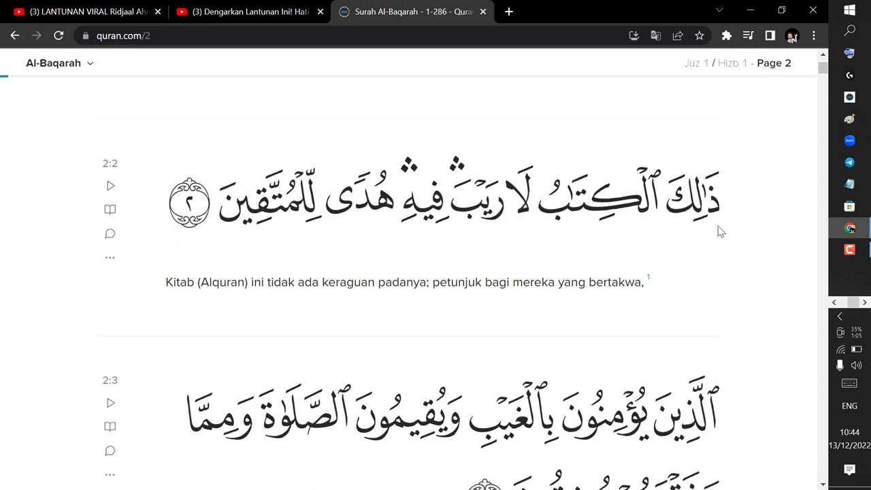
{"action": "left_click", "coordinate": [754, 68]}
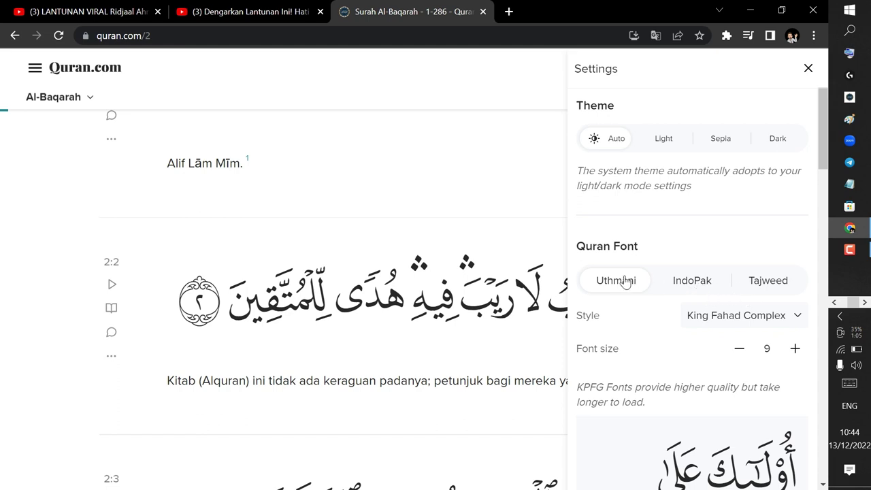
{"action": "scroll", "coordinate": [687, 297], "scroll_direction": "down", "scroll_amount": 2}
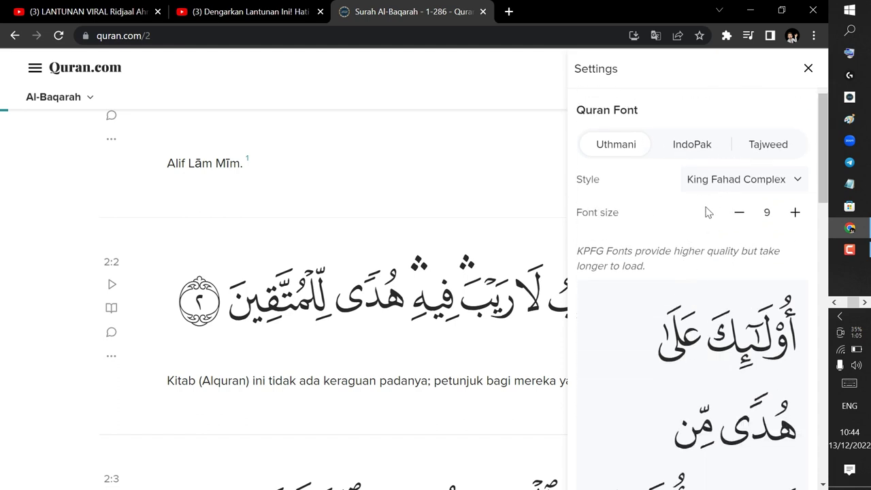
{"action": "left_click", "coordinate": [808, 69]}
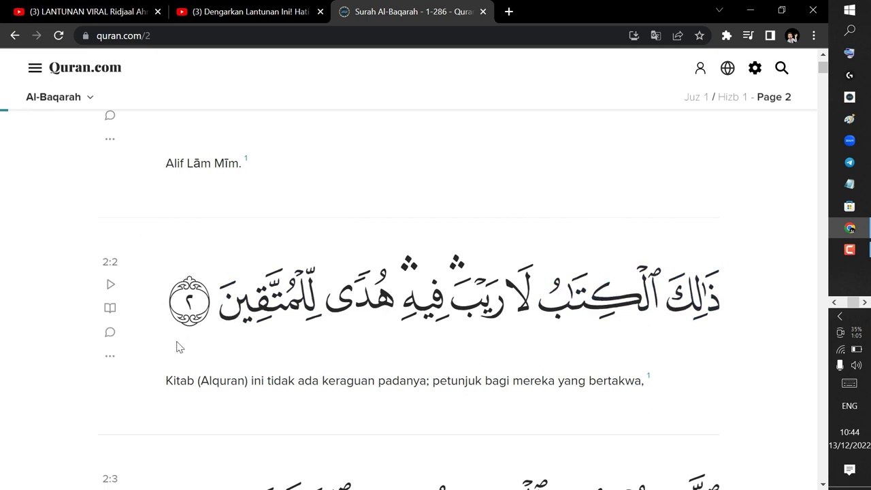
- Switch to Snip & Sketch and capture a rectangular snip of verse 2:2's Arabic text, without its translation
{"action": "mouse_move", "coordinate": [408, 483]}
{"action": "left_click", "coordinate": [841, 310]}
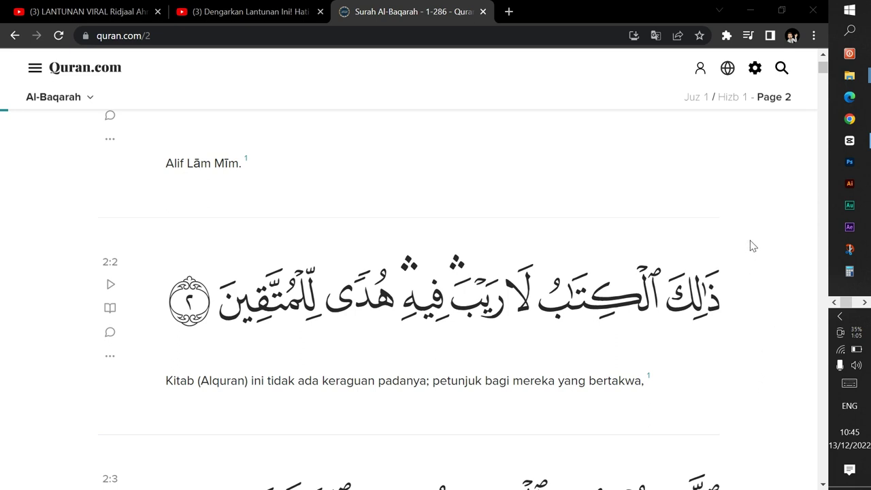
{"action": "left_click", "coordinate": [844, 253]}
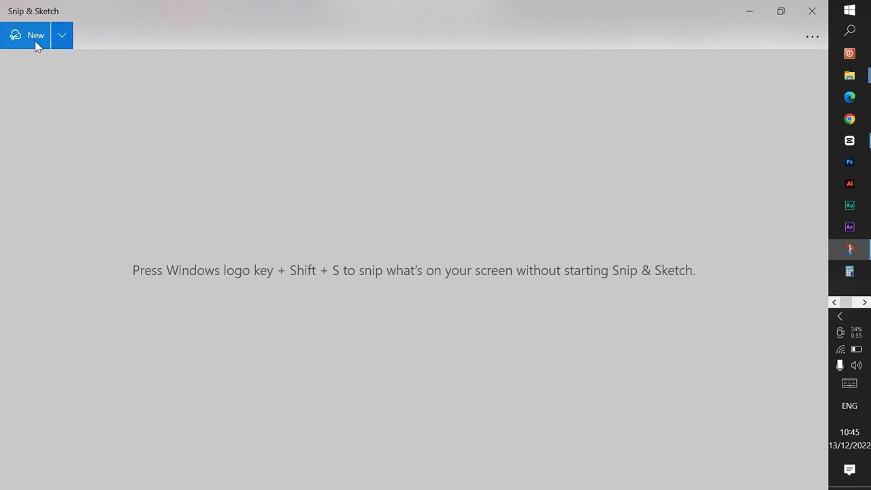
{"action": "left_click", "coordinate": [780, 12]}
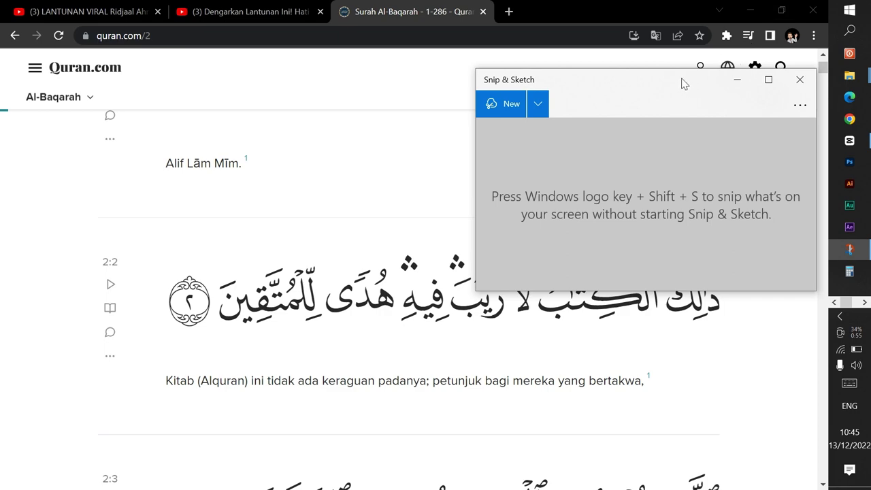
{"action": "left_click_drag", "start_coordinate": [685, 83], "coordinate": [290, 83]}
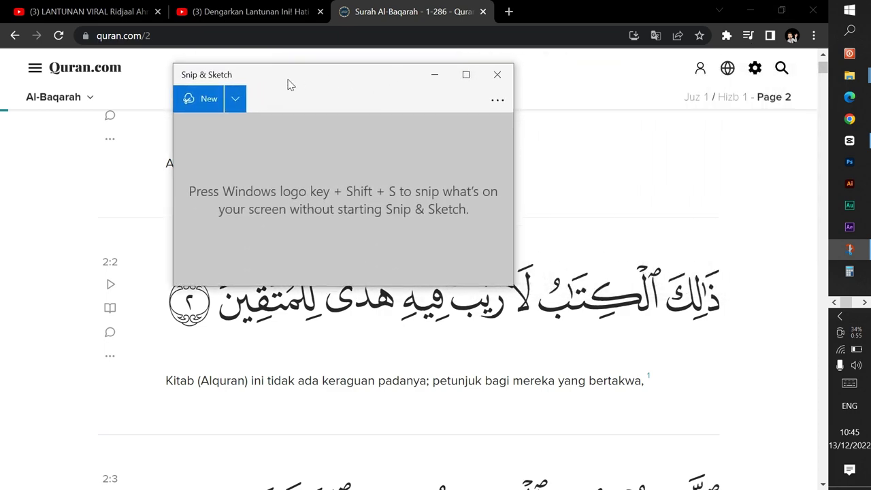
{"action": "left_click", "coordinate": [205, 100]}
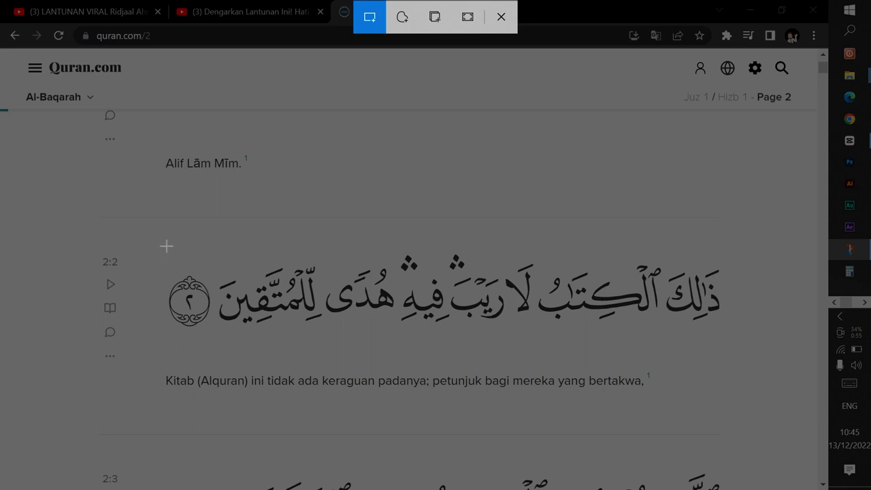
{"action": "left_click_drag", "start_coordinate": [165, 244], "coordinate": [724, 341]}
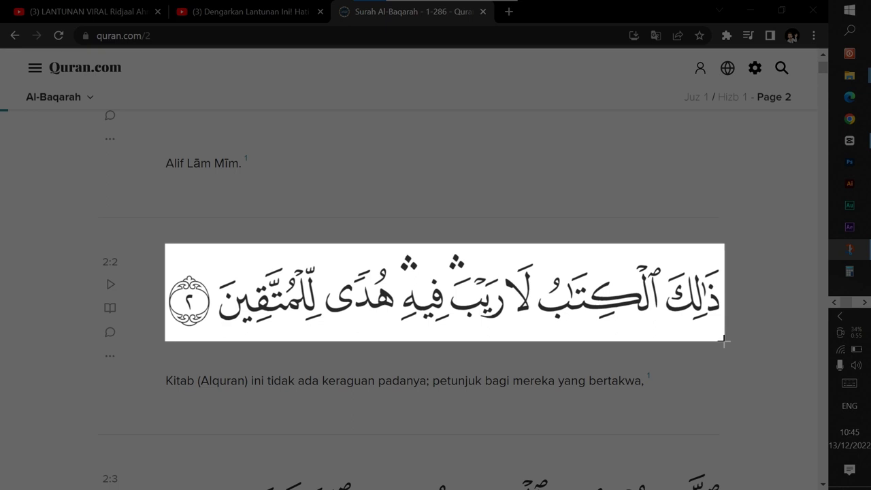
{"action": "left_click_drag", "start_coordinate": [723, 341], "coordinate": [724, 341]}
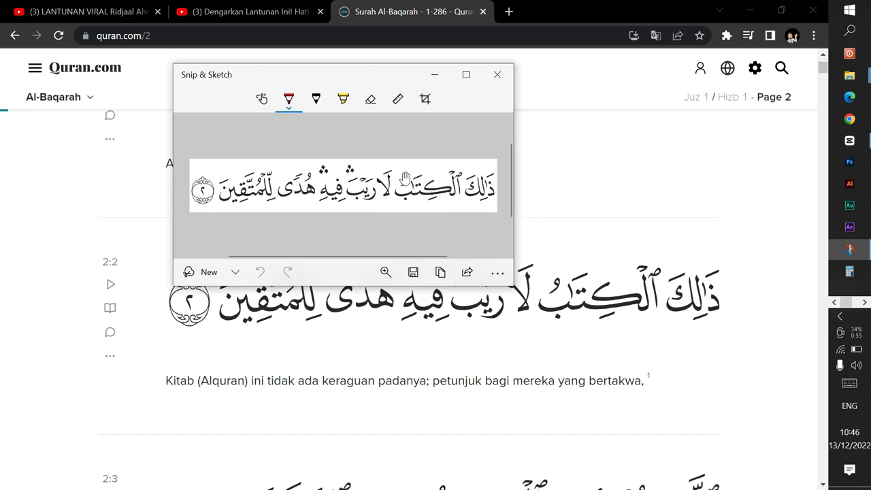
- Save the snip in Downloads as a PNG named albaqoroh and close Snip & Sketch
{"action": "key", "text": "ctrl+s"}
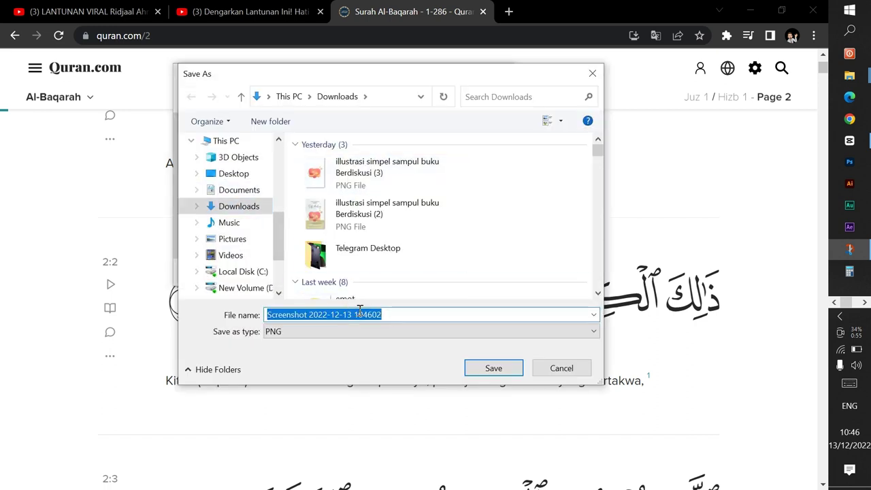
{"action": "type", "text": "albaqoroh"}
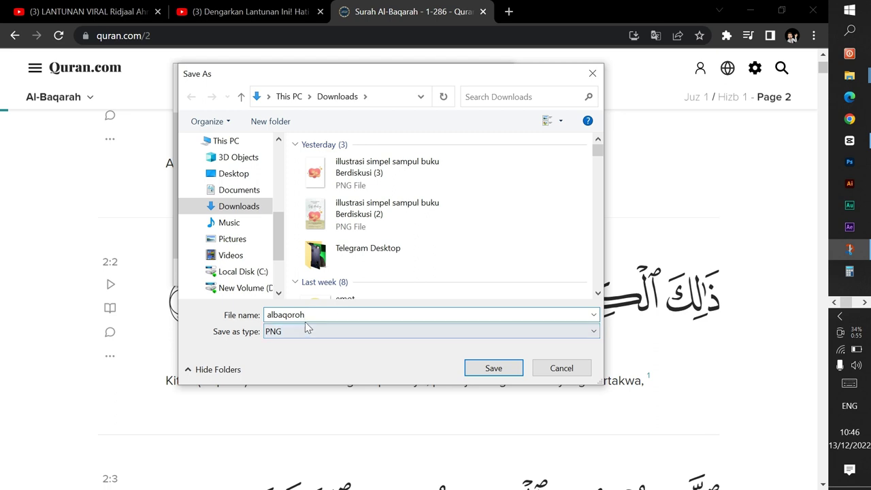
{"action": "left_click", "coordinate": [406, 333]}
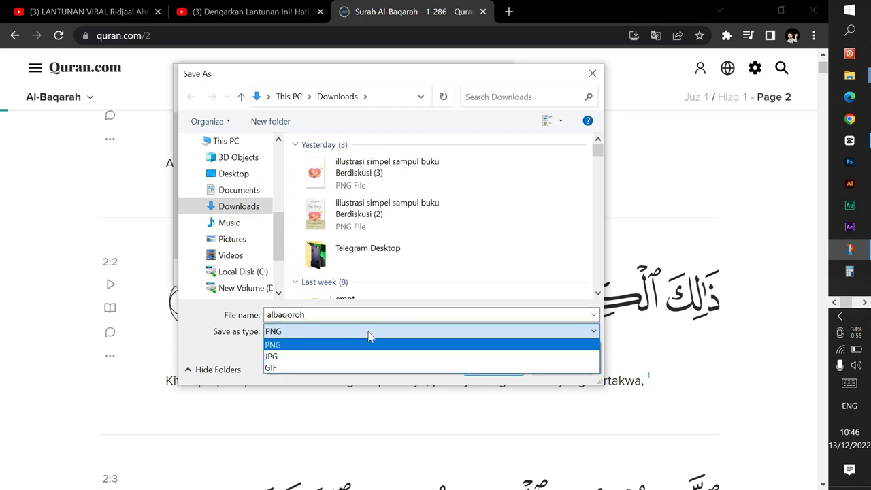
{"action": "left_click", "coordinate": [305, 333]}
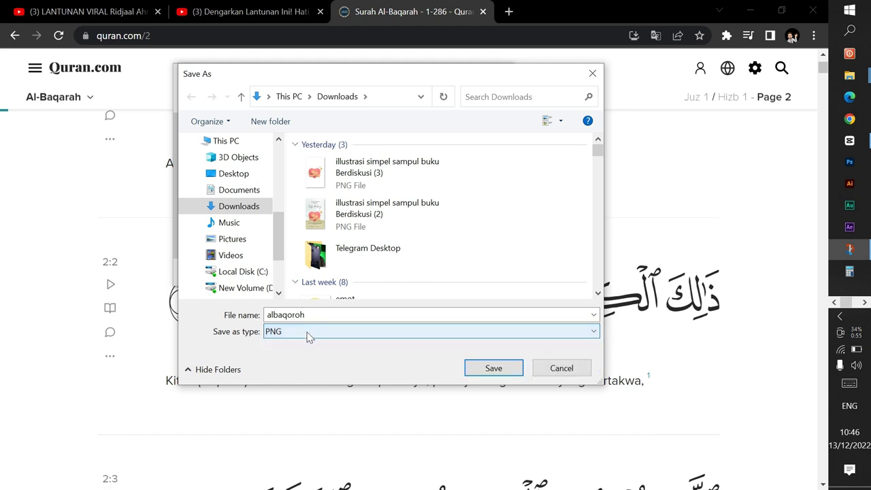
{"action": "left_click", "coordinate": [489, 369]}
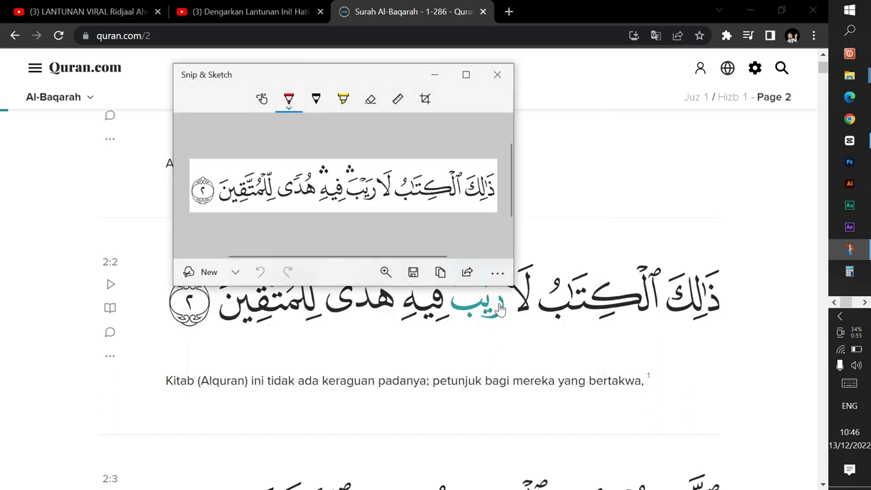
{"action": "left_click", "coordinate": [503, 78]}
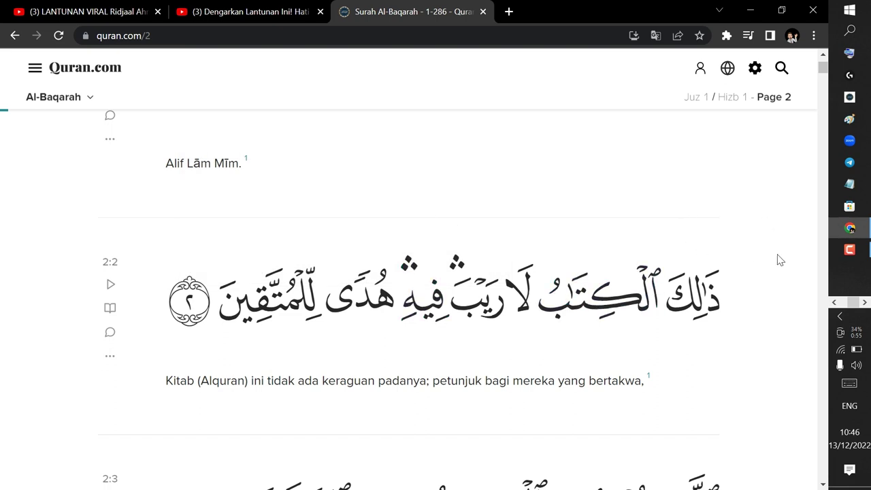
- Switch to File Explorer and open the albaqoroh image from Downloads with Adobe Photoshop 2020
{"action": "left_click", "coordinate": [840, 307]}
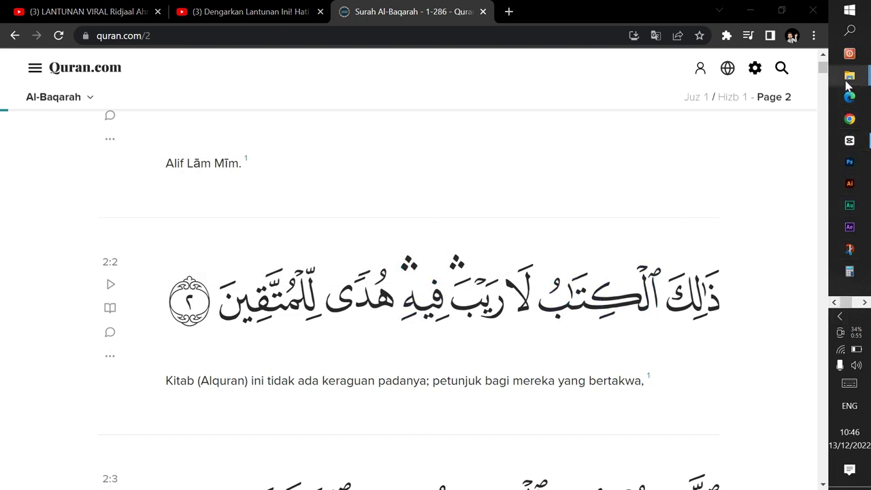
{"action": "mouse_move", "coordinate": [849, 75]}
{"action": "left_click", "coordinate": [707, 146]}
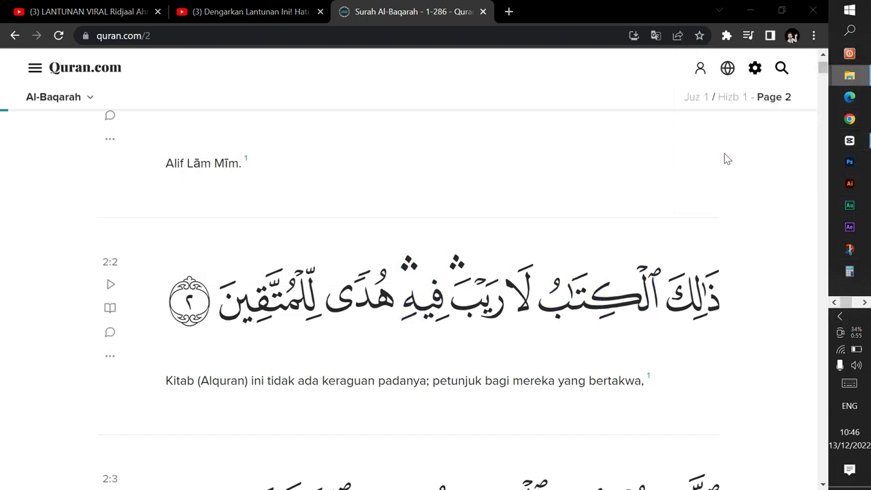
{"action": "left_click", "coordinate": [112, 361]}
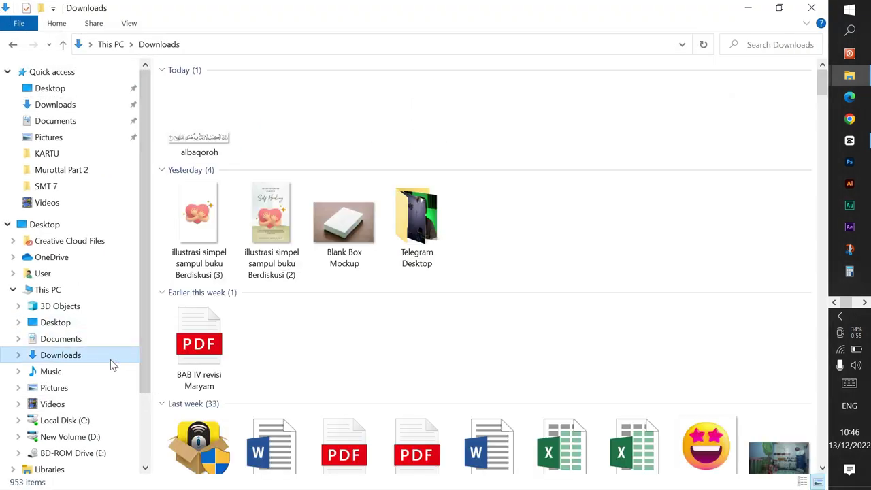
{"action": "left_click", "coordinate": [219, 142]}
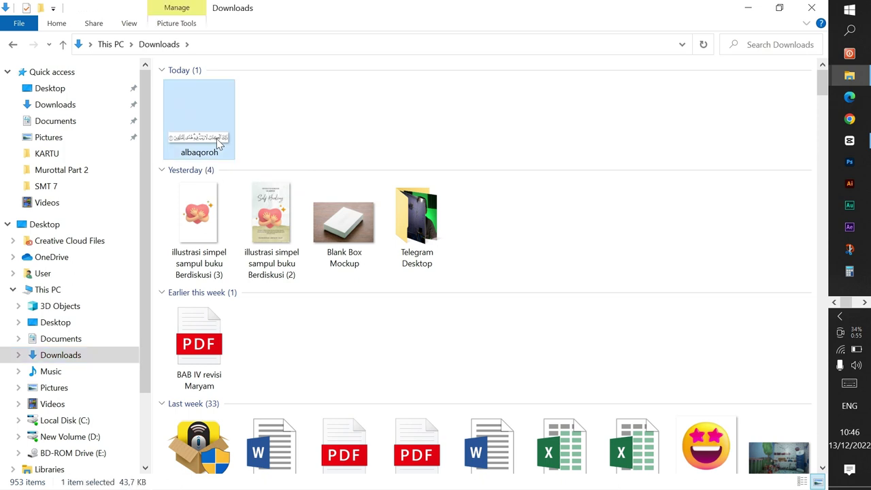
{"action": "right_click", "coordinate": [219, 142]}
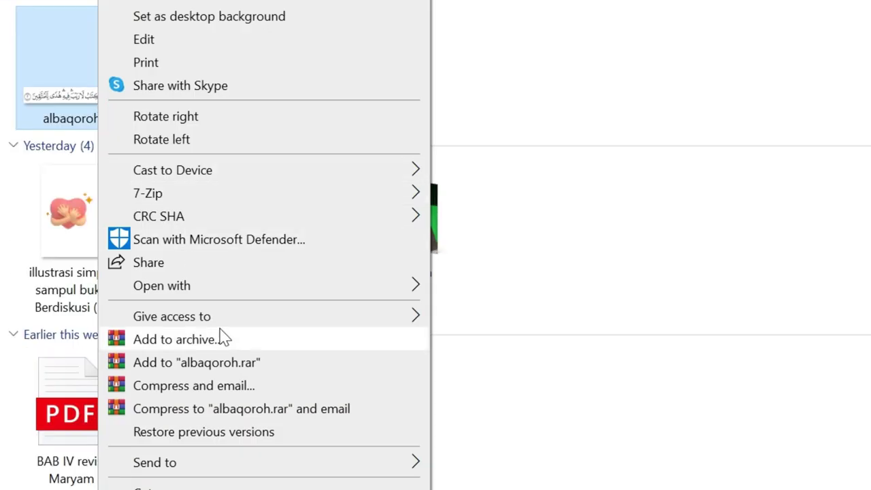
{"action": "mouse_move", "coordinate": [226, 293]}
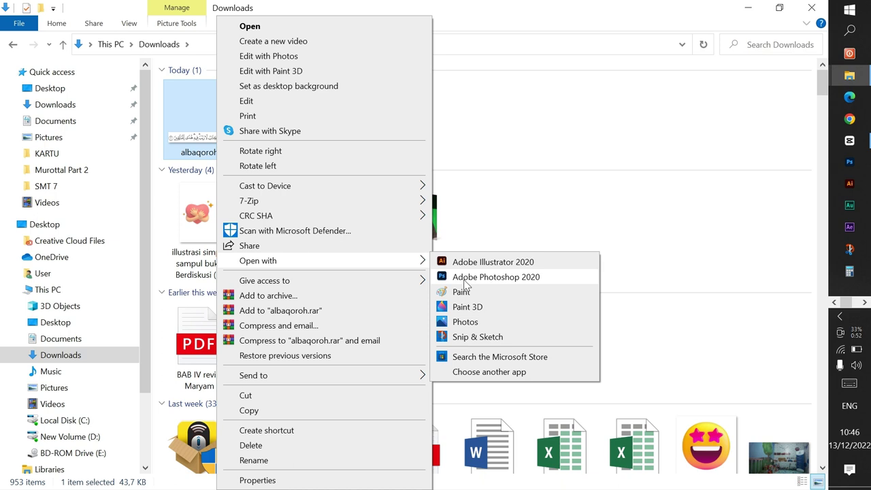
{"action": "left_click", "coordinate": [464, 279]}
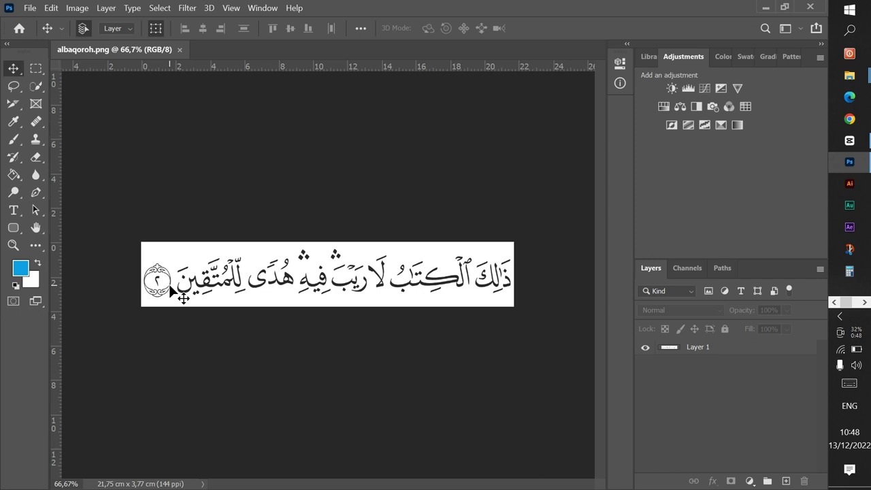
- Add an Invert adjustment layer above Layer 1 to turn the verse white on black, and collapse its properties
{"action": "left_click", "coordinate": [710, 353]}
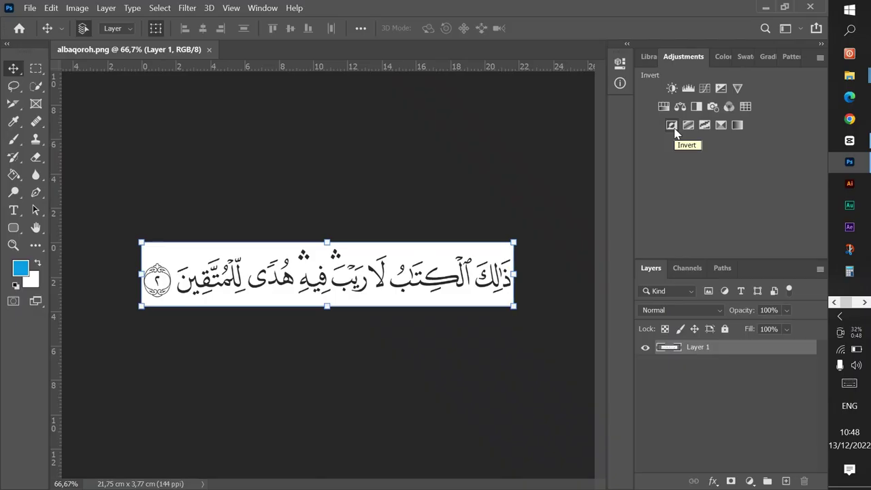
{"action": "left_click", "coordinate": [673, 129]}
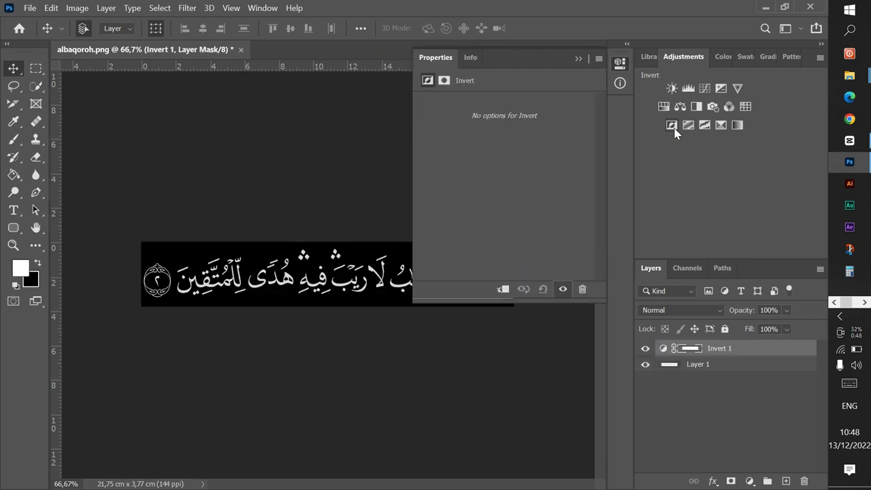
{"action": "left_click", "coordinate": [578, 59]}
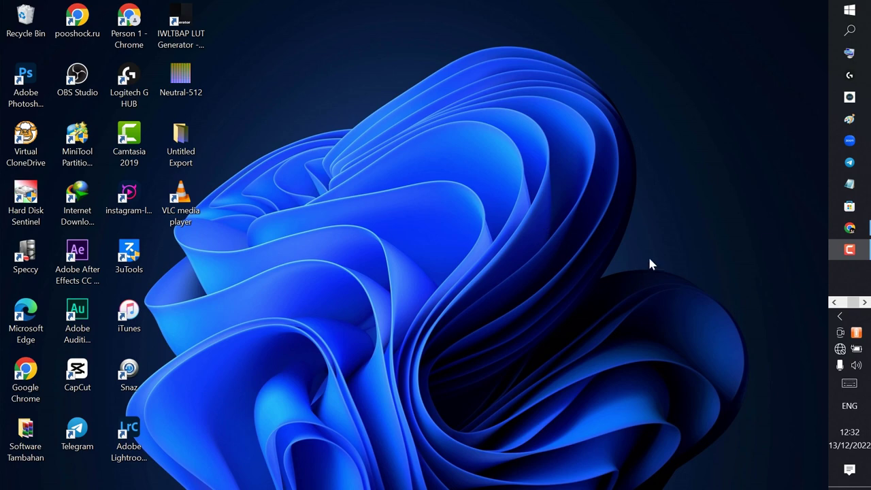
- Switch to File Explorer and open the inverted albaqorohB image from Downloads to examine it
{"action": "key", "text": "alt+Tab"}
{"action": "left_click", "coordinate": [616, 201]}
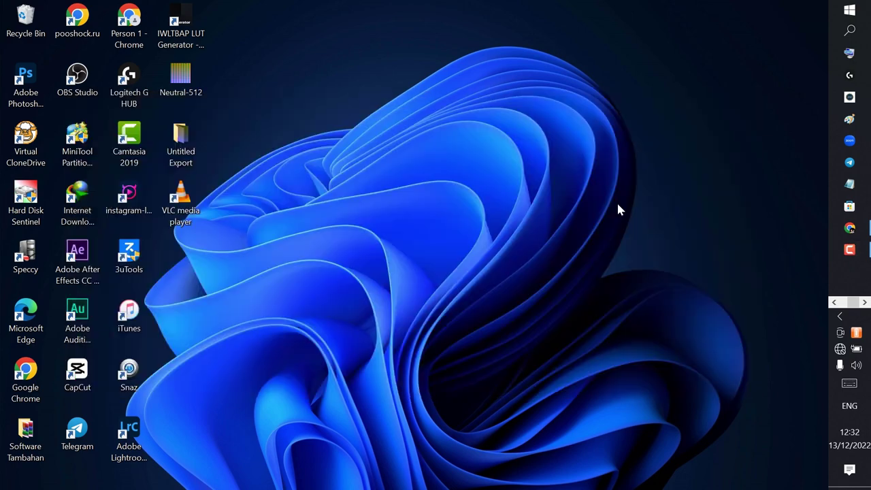
{"action": "left_click", "coordinate": [506, 156]}
{"action": "scroll", "coordinate": [506, 155], "scroll_direction": "up", "scroll_amount": 4, "text": "ctrl"}
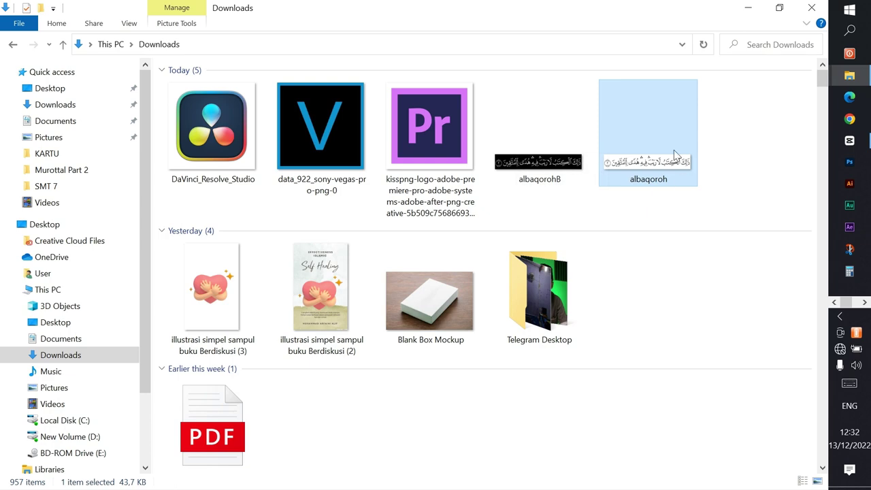
{"action": "left_click", "coordinate": [558, 168]}
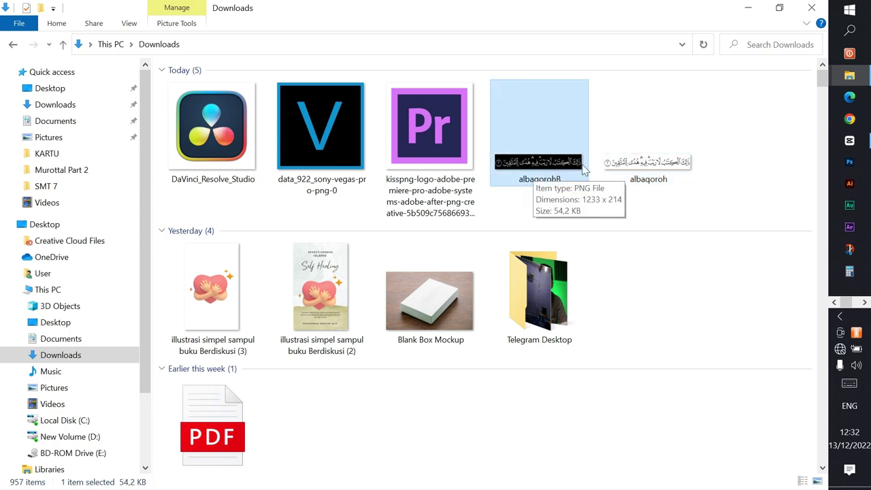
{"action": "double_click", "coordinate": [534, 165]}
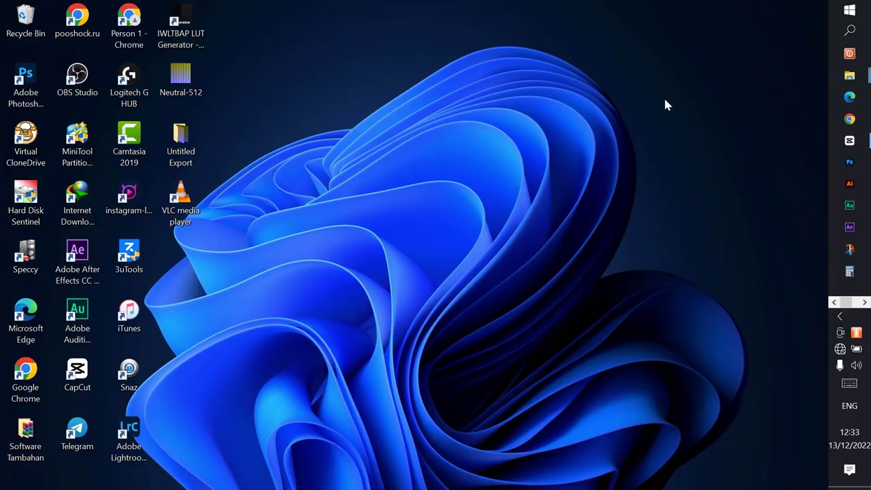
- Switch to CapCut and start a new project
{"action": "mouse_move", "coordinate": [849, 142]}
{"action": "left_click", "coordinate": [764, 141]}
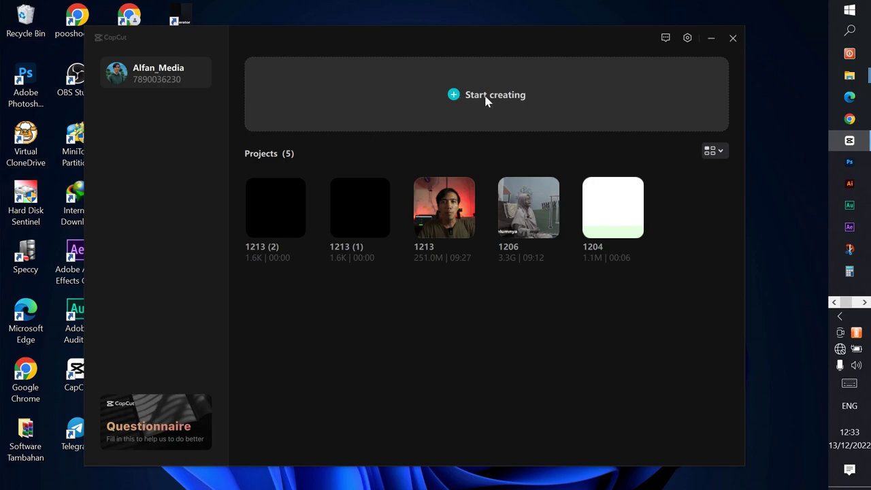
{"action": "left_click", "coordinate": [486, 99]}
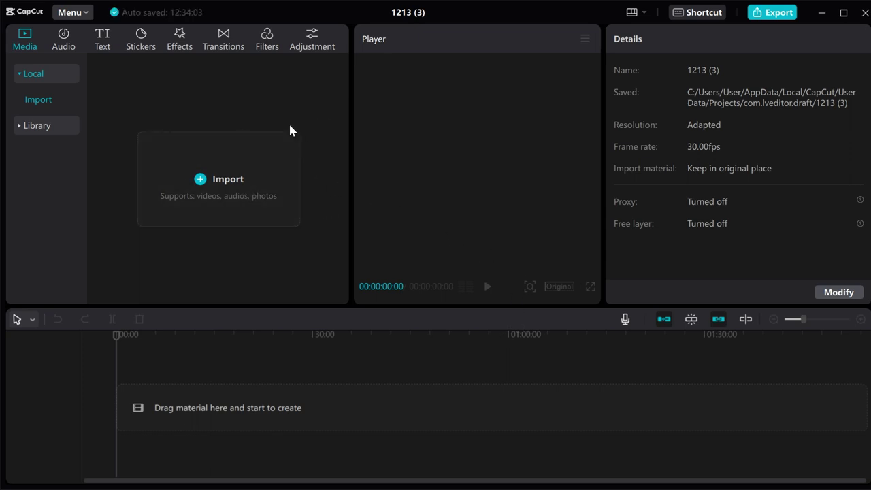
- Switch to File Explorer's Murottal Part 2 folder and reduce its window so CapCut's media area is accessible beside it
{"action": "left_click", "coordinate": [203, 185]}
{"action": "left_click", "coordinate": [422, 10]}
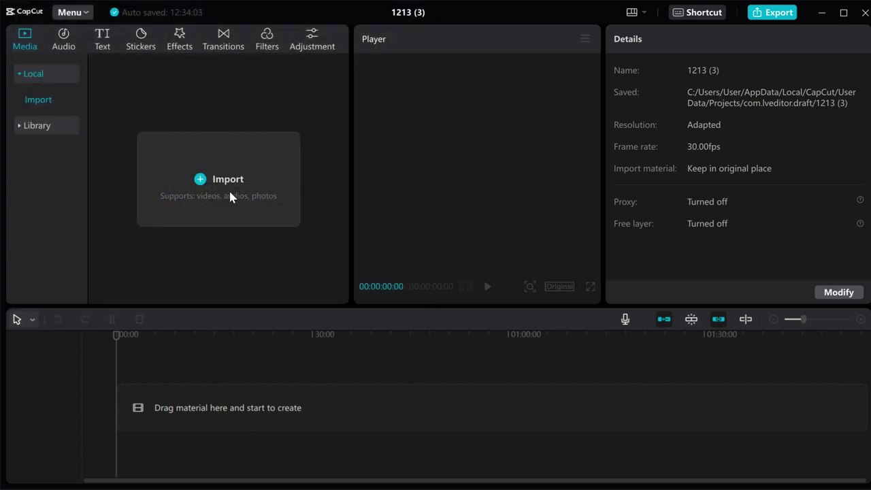
{"action": "key", "text": "alt+Tab"}
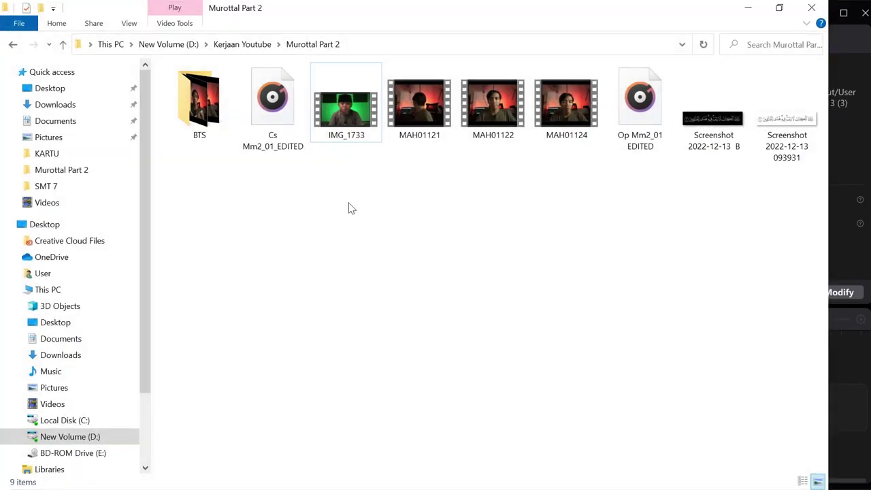
{"action": "left_click", "coordinate": [348, 134]}
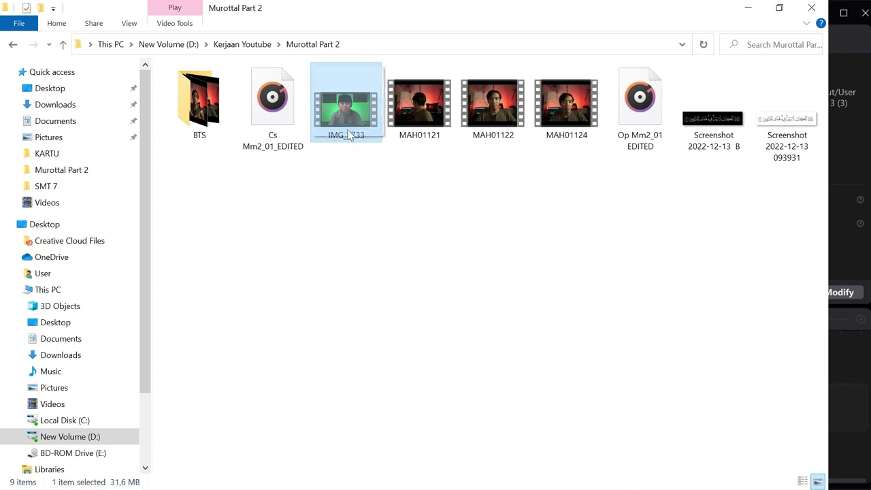
{"action": "left_click_drag", "start_coordinate": [348, 135], "coordinate": [627, 247]}
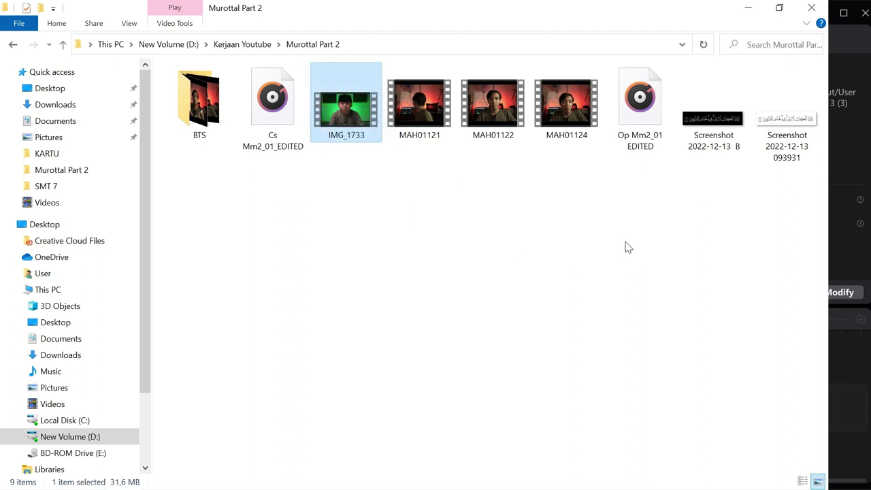
{"action": "left_click", "coordinate": [741, 250]}
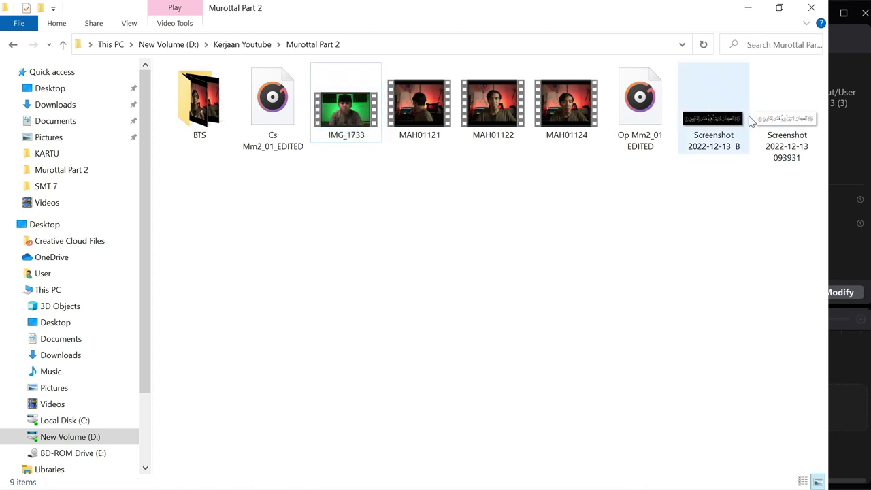
{"action": "left_click", "coordinate": [779, 7]}
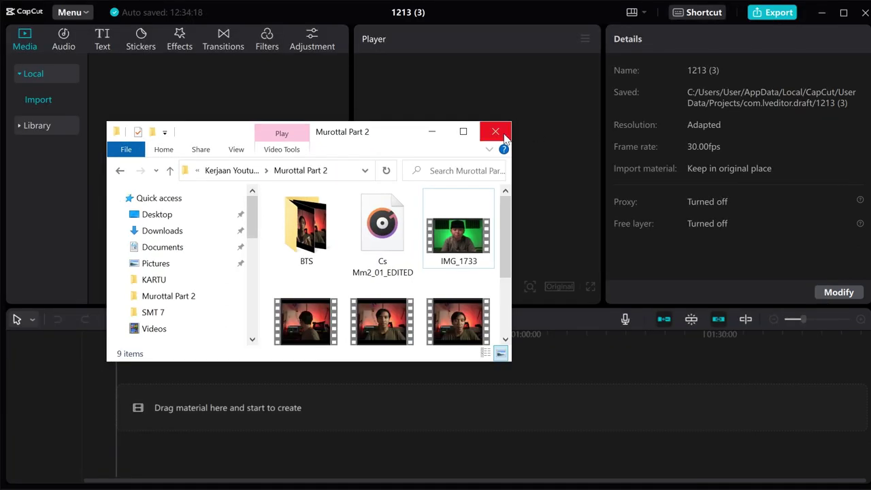
- Import the IMG_1733 video into CapCut and place it at the start of the timeline
{"action": "left_click", "coordinate": [468, 243]}
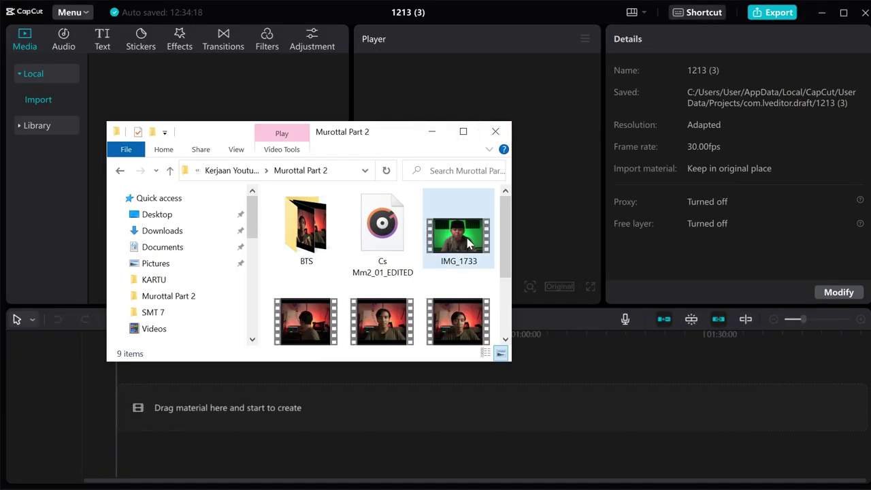
{"action": "left_click_drag", "start_coordinate": [468, 243], "coordinate": [205, 100]}
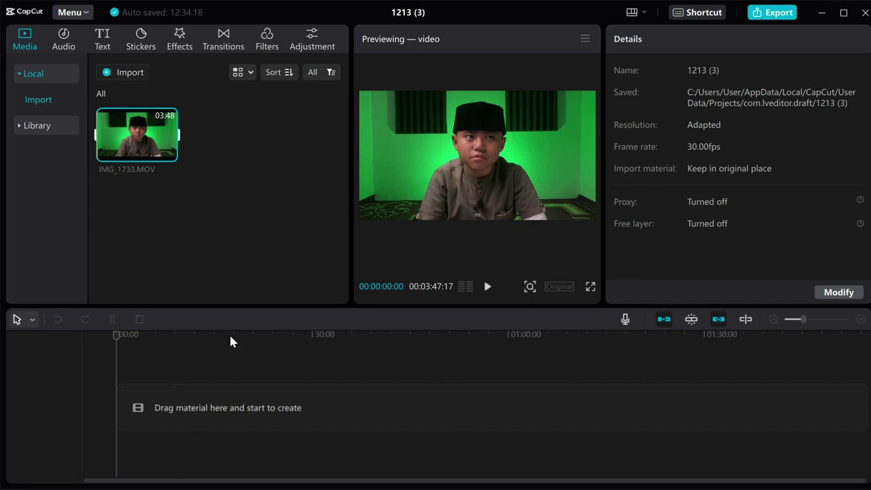
{"action": "left_click_drag", "start_coordinate": [154, 145], "coordinate": [165, 402]}
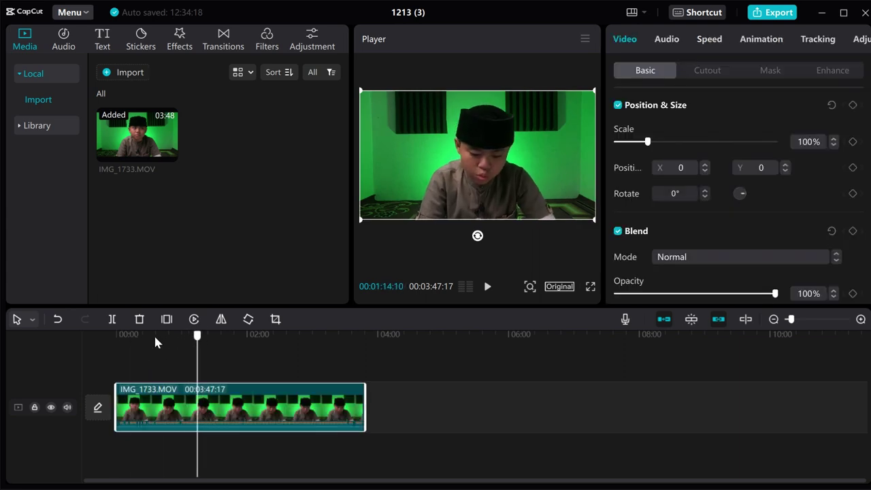
{"action": "left_click_drag", "start_coordinate": [155, 343], "coordinate": [97, 342]}
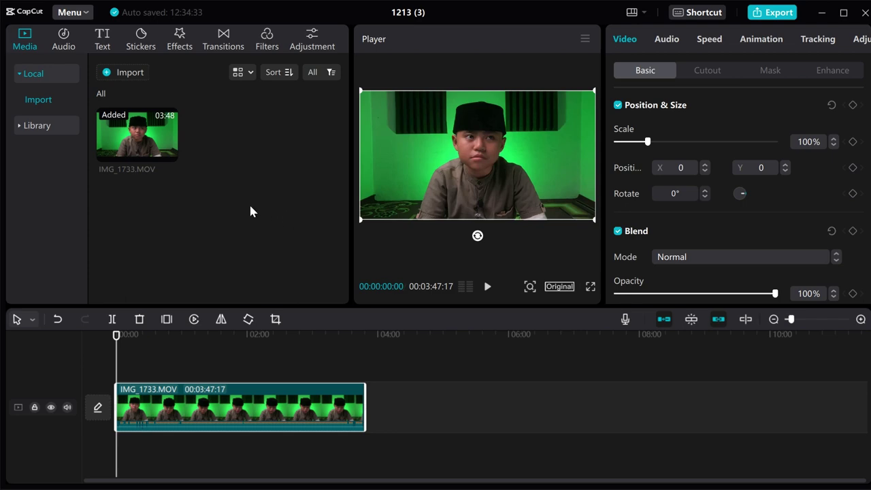
- Switch to File Explorer, go to Downloads and import the albaqorohB image into CapCut's media library
{"action": "key", "text": "alt+Tab"}
{"action": "key", "text": "alt+Tab"}
{"action": "key", "text": "alt+Tab"}
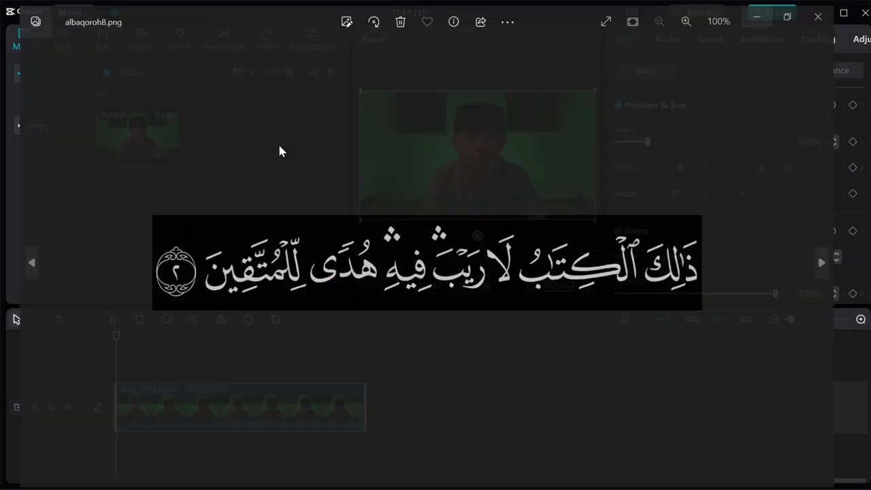
{"action": "key", "text": "alt+Tab"}
{"action": "key", "text": "alt+Tab"}
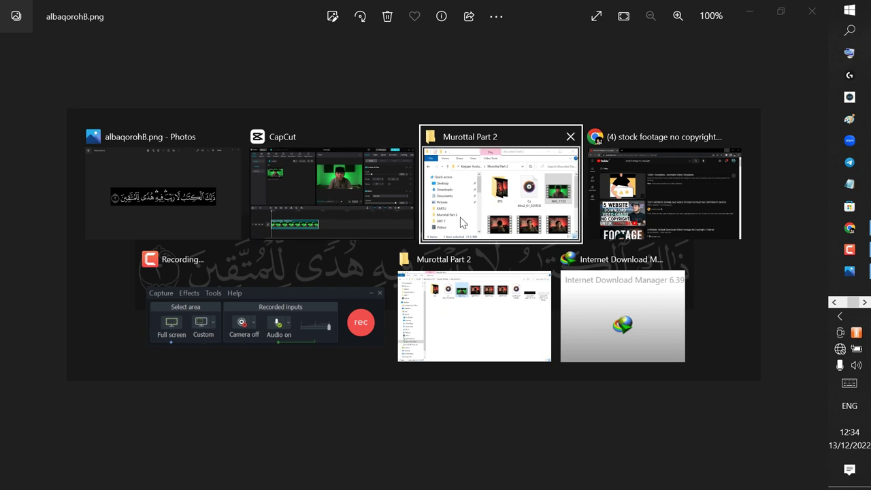
{"action": "left_click", "coordinate": [503, 217]}
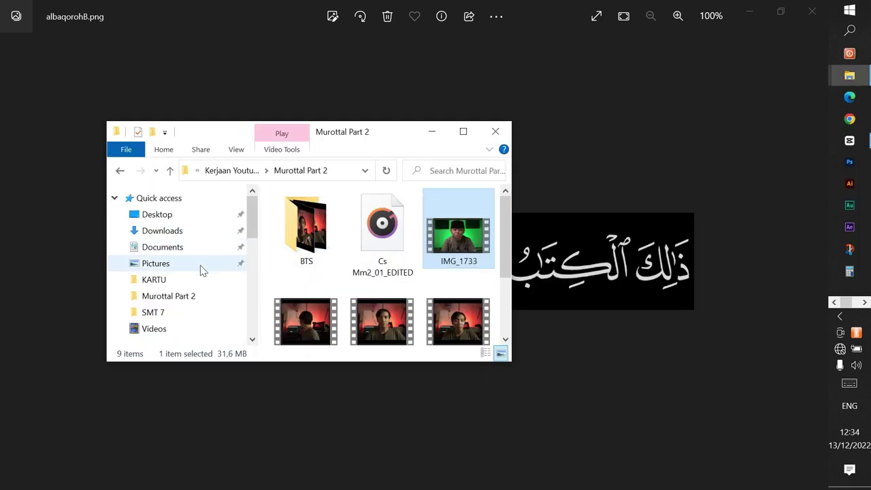
{"action": "left_click", "coordinate": [193, 232]}
{"action": "scroll", "coordinate": [377, 245], "scroll_direction": "down", "scroll_amount": 5}
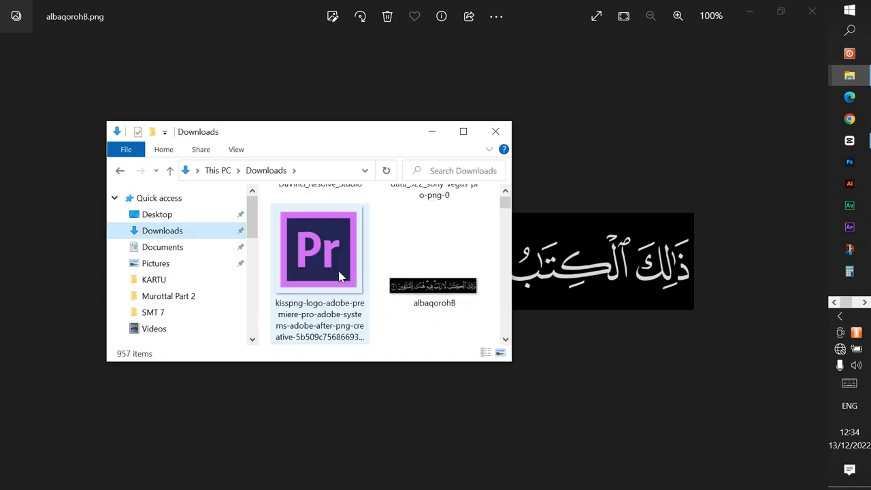
{"action": "left_click", "coordinate": [434, 254]}
{"action": "left_click_drag", "start_coordinate": [446, 254], "coordinate": [153, 255]}
{"action": "mouse_move", "coordinate": [211, 129]}
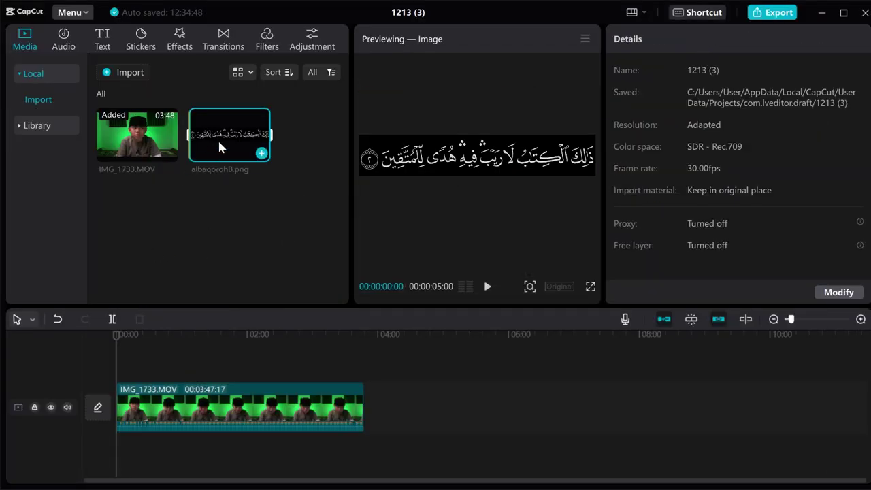
- Place albaqorohB.png on a track above the video at about 31 seconds and scale it to 59% at position X 0, Y -540
{"action": "left_click_drag", "start_coordinate": [236, 149], "coordinate": [151, 369]}
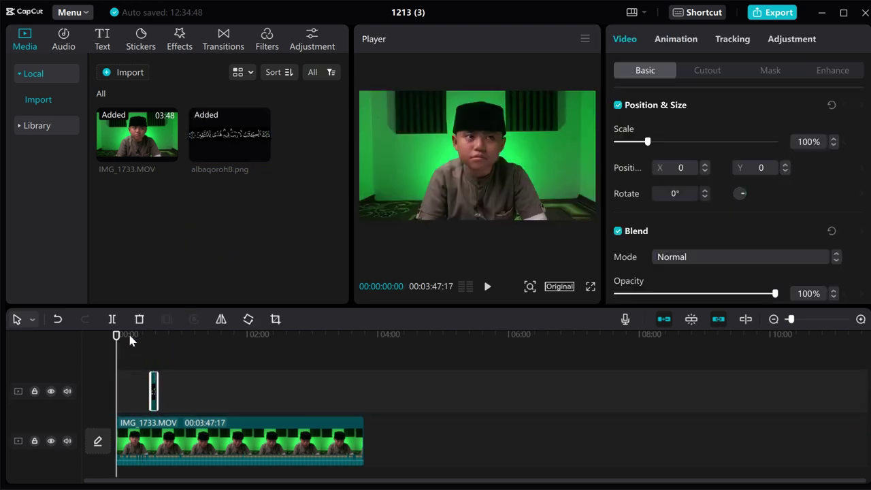
{"action": "left_click_drag", "start_coordinate": [129, 336], "coordinate": [151, 338]}
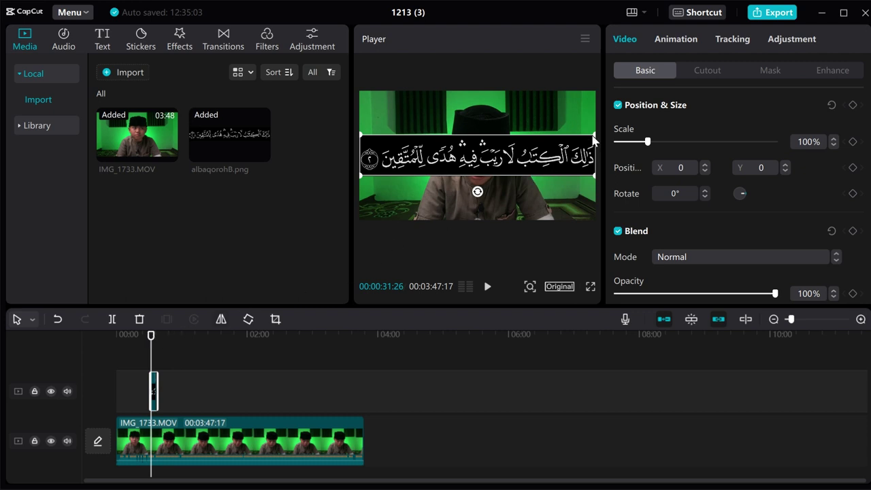
{"action": "left_click_drag", "start_coordinate": [594, 139], "coordinate": [555, 155]}
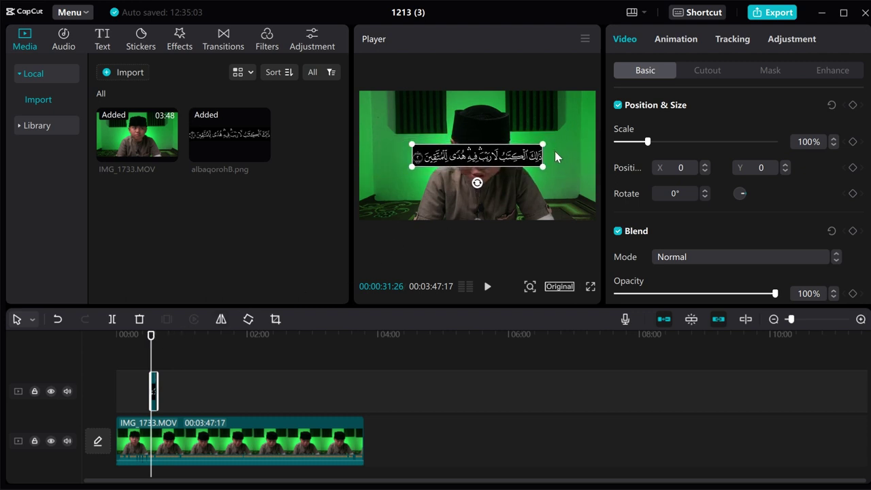
{"action": "left_click_drag", "start_coordinate": [496, 157], "coordinate": [496, 178]}
{"action": "left_click_drag", "start_coordinate": [495, 188], "coordinate": [497, 202]}
{"action": "mouse_move", "coordinate": [410, 191]}
{"action": "left_mouse_down"}
{"action": "mouse_move", "coordinate": [397, 185]}
{"action": "mouse_move", "coordinate": [405, 185]}
{"action": "left_mouse_up"}
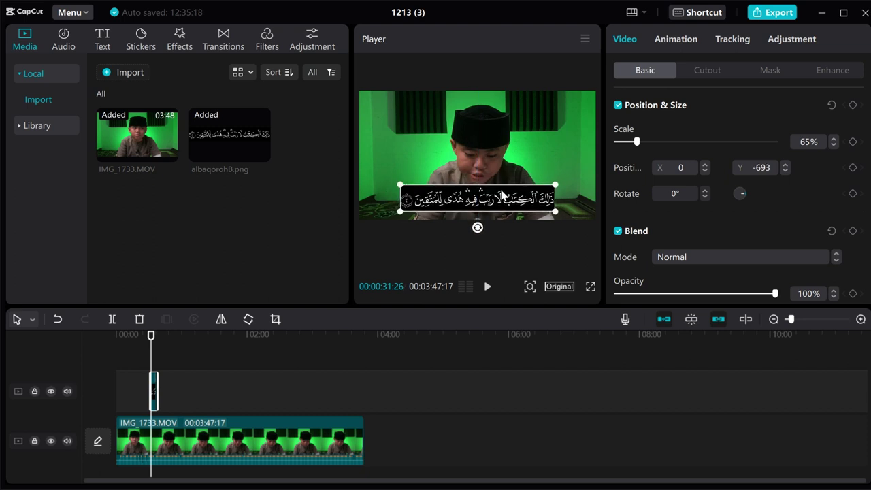
{"action": "left_click_drag", "start_coordinate": [504, 193], "coordinate": [524, 196]}
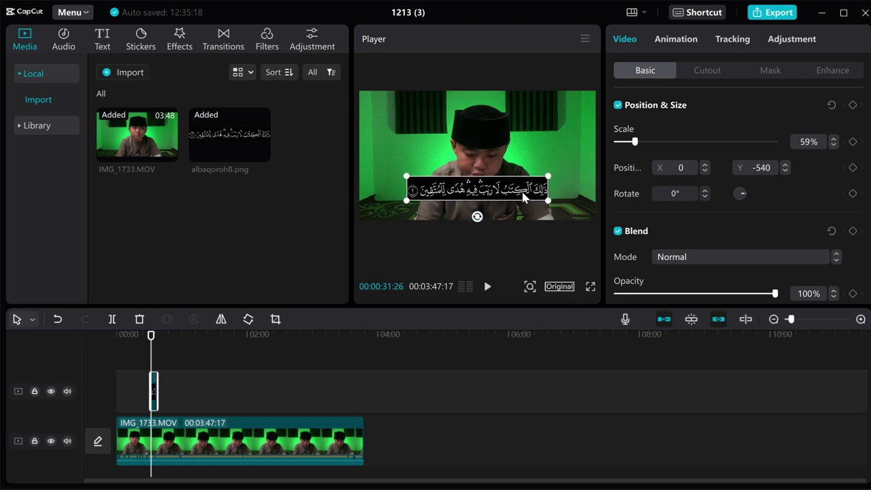
- Set the blend mode of the albaqorohB.png overlay clip to Screen
{"action": "left_click", "coordinate": [193, 353]}
{"action": "scroll", "coordinate": [194, 353], "scroll_direction": "up", "scroll_amount": 3, "text": "ctrl"}
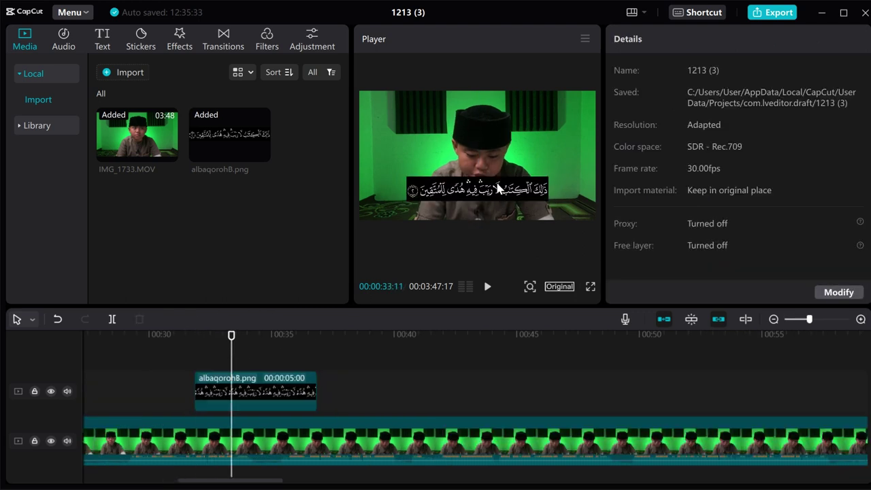
{"action": "left_click", "coordinate": [270, 386]}
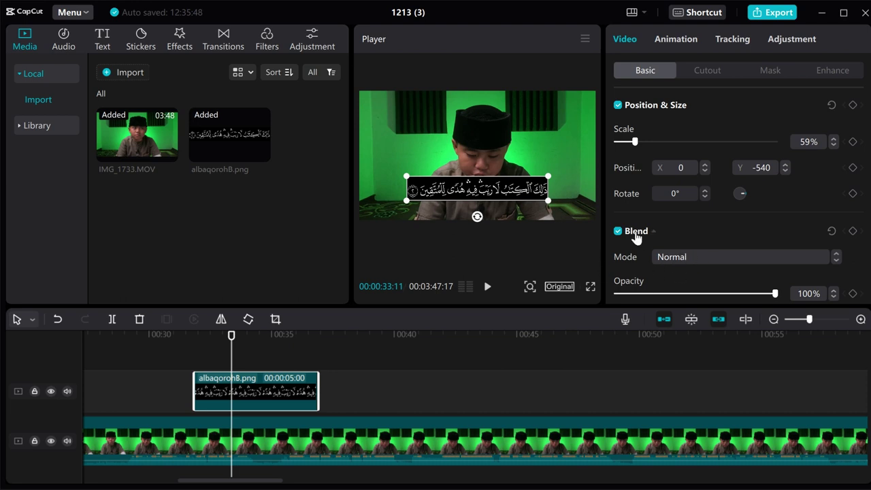
{"action": "left_click", "coordinate": [680, 258]}
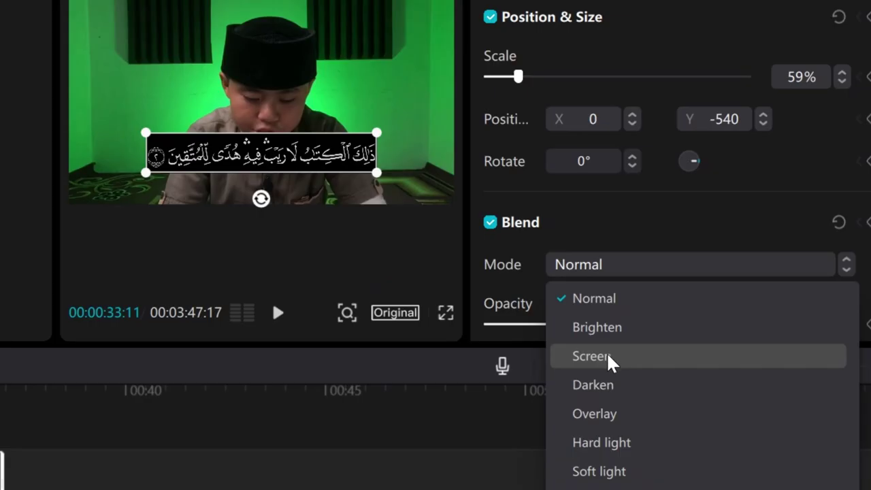
{"action": "left_click", "coordinate": [608, 357]}
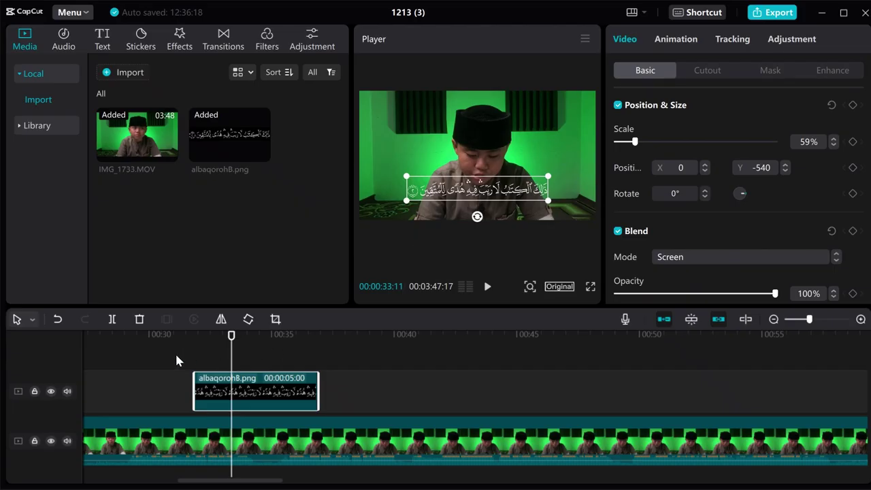
- Examine the verse overlay in the full-screen preview at about 33 seconds and return to the editor
{"action": "left_click", "coordinate": [239, 344]}
{"action": "left_click", "coordinate": [590, 288]}
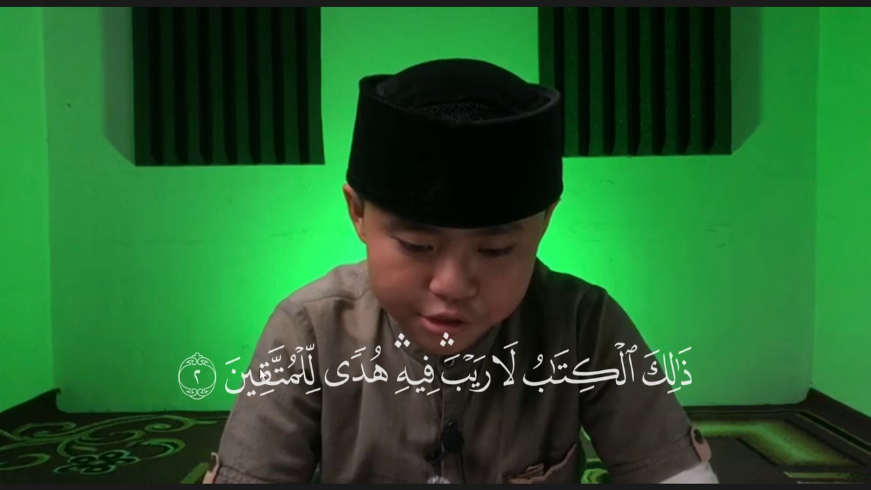
{"action": "mouse_move", "coordinate": [546, 391]}
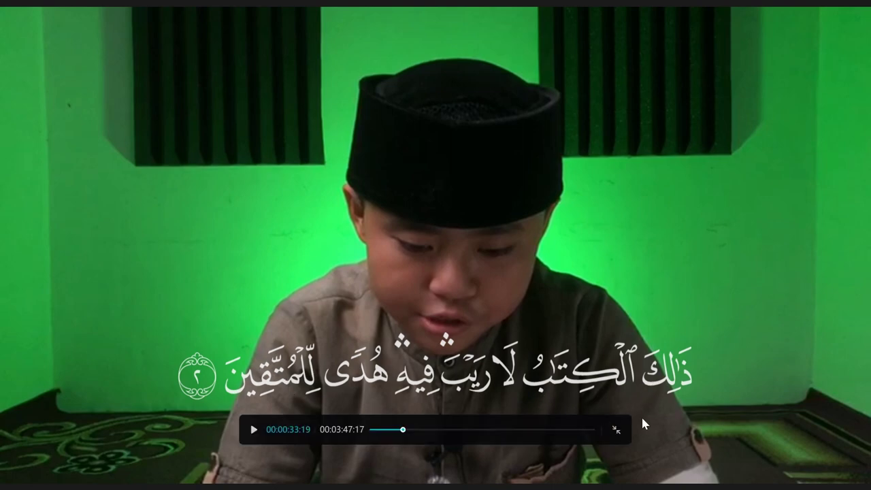
{"action": "left_click", "coordinate": [617, 430]}
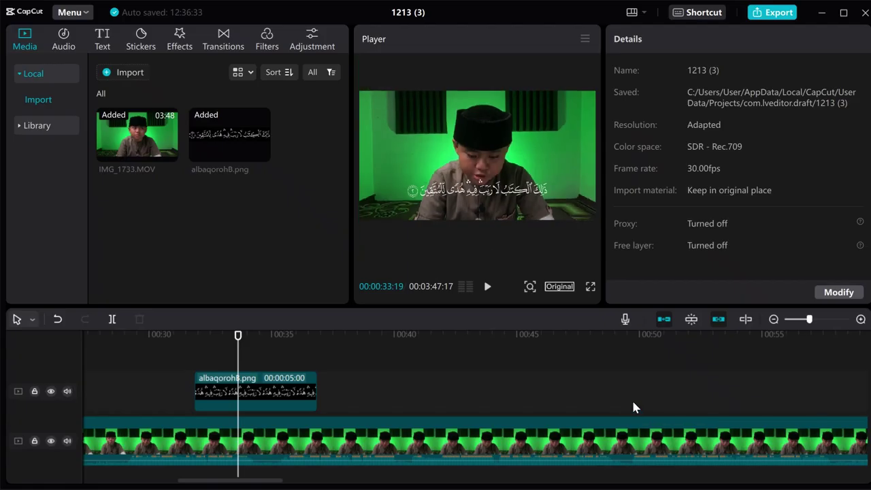
- Select the albaqorohB.png overlay clip on the timeline
{"action": "left_click", "coordinate": [260, 403]}
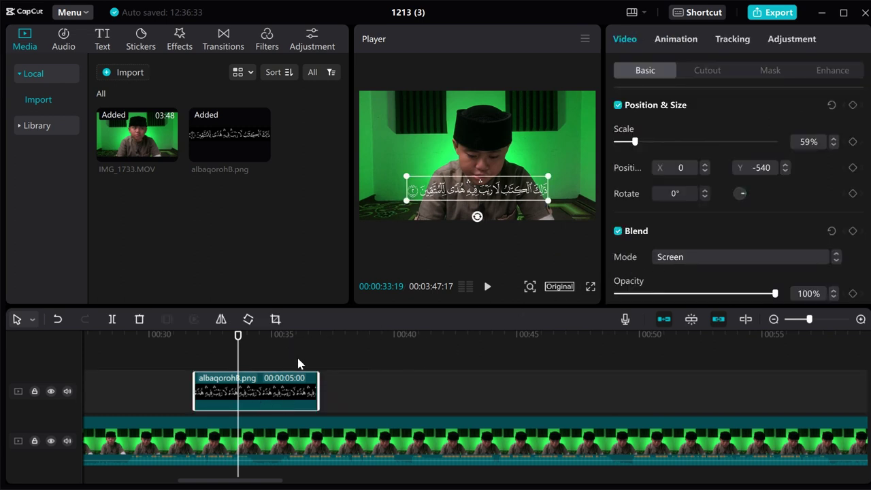
{"action": "scroll", "coordinate": [301, 348], "scroll_direction": "down", "scroll_amount": 1, "text": "ctrl"}
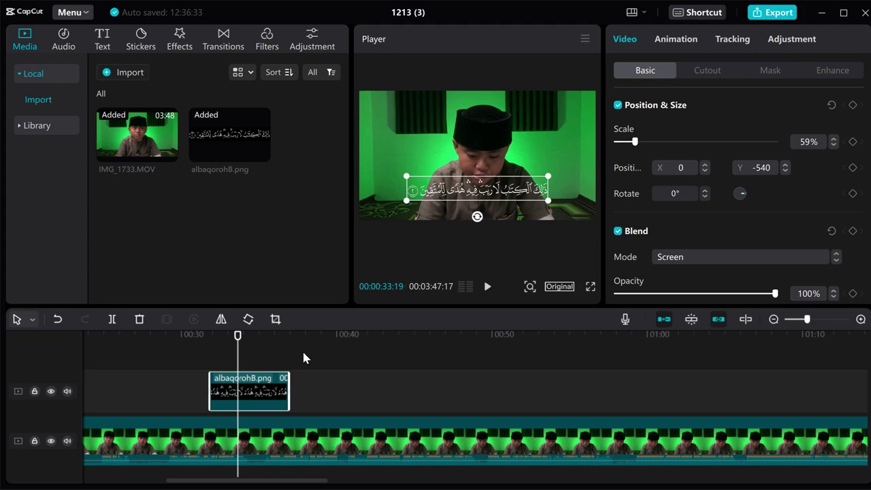